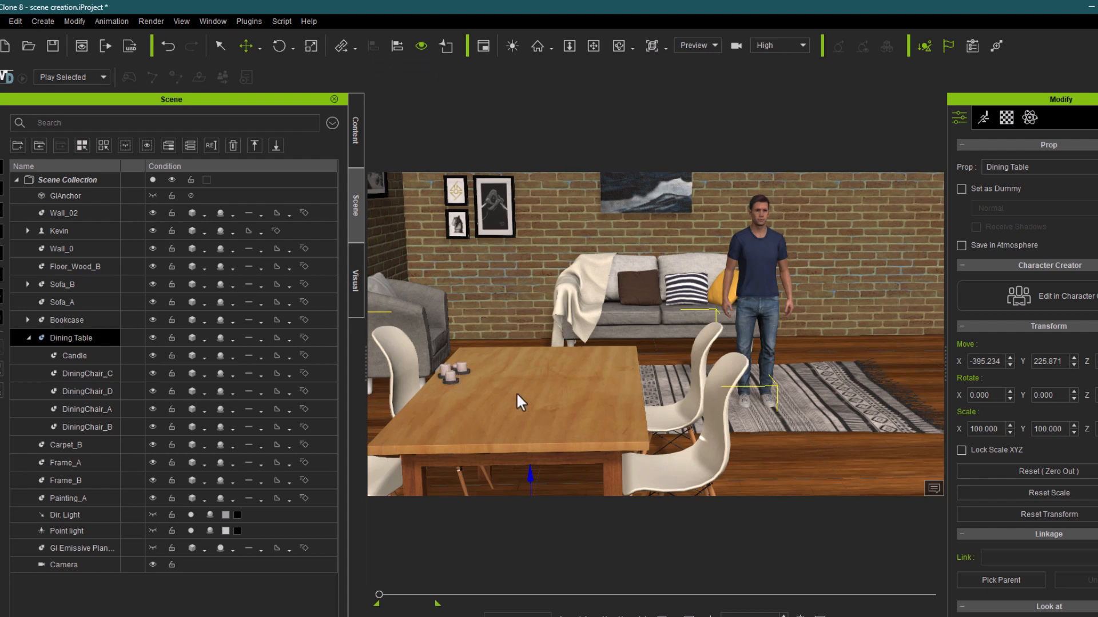
Step: Search all template content for "ball" and add the Bouncing Ball prop to the scene behind the dining table
left_click(451, 374)
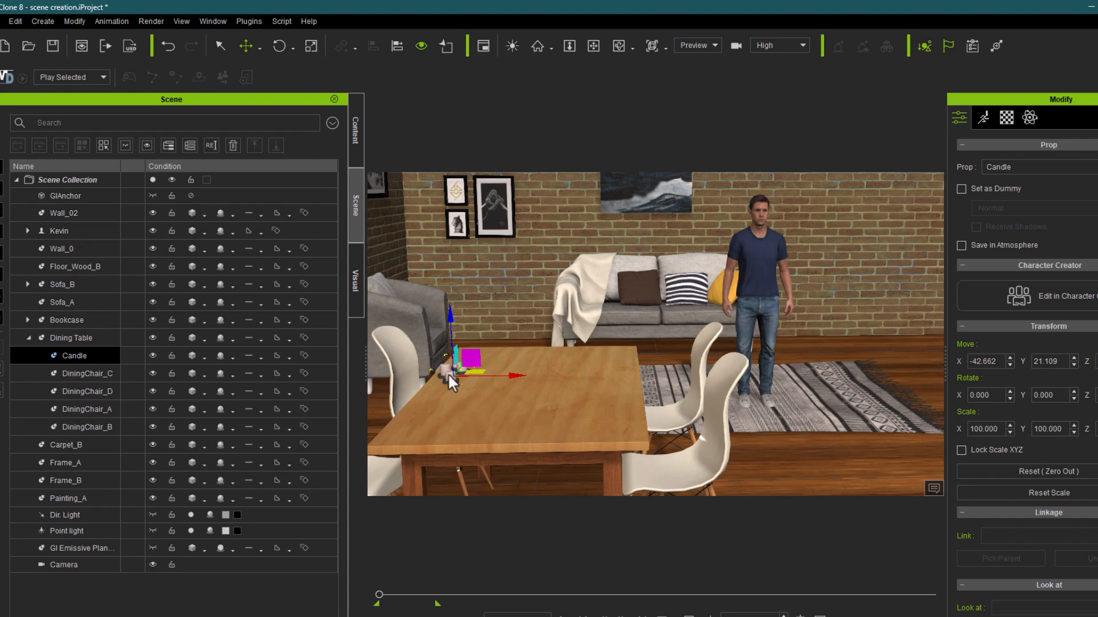
left_click(351, 138)
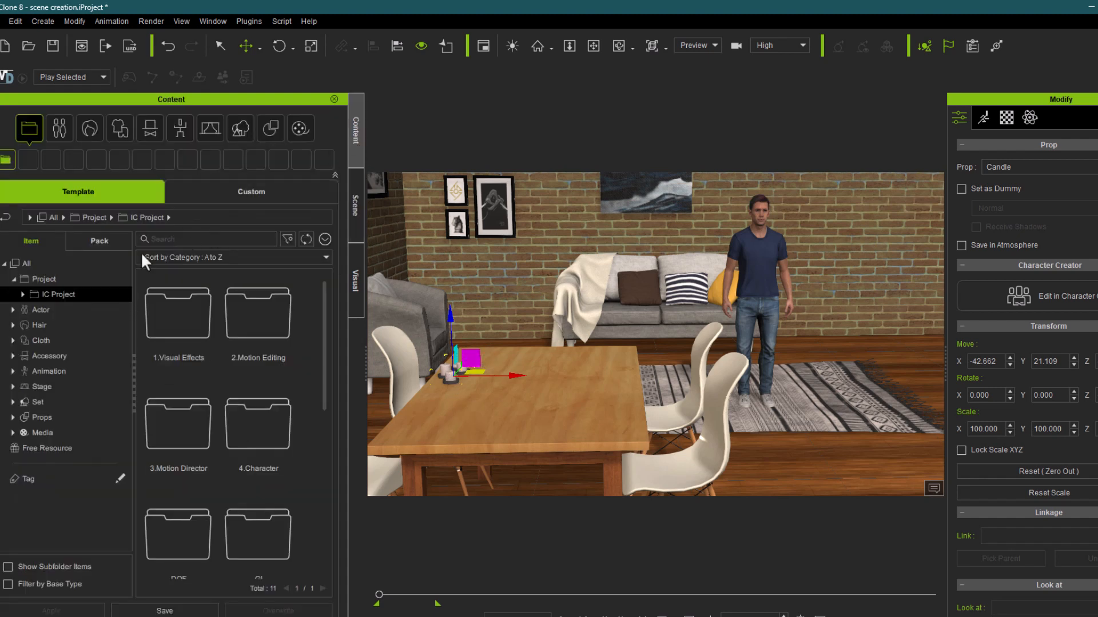
left_click(182, 238)
type("ball")
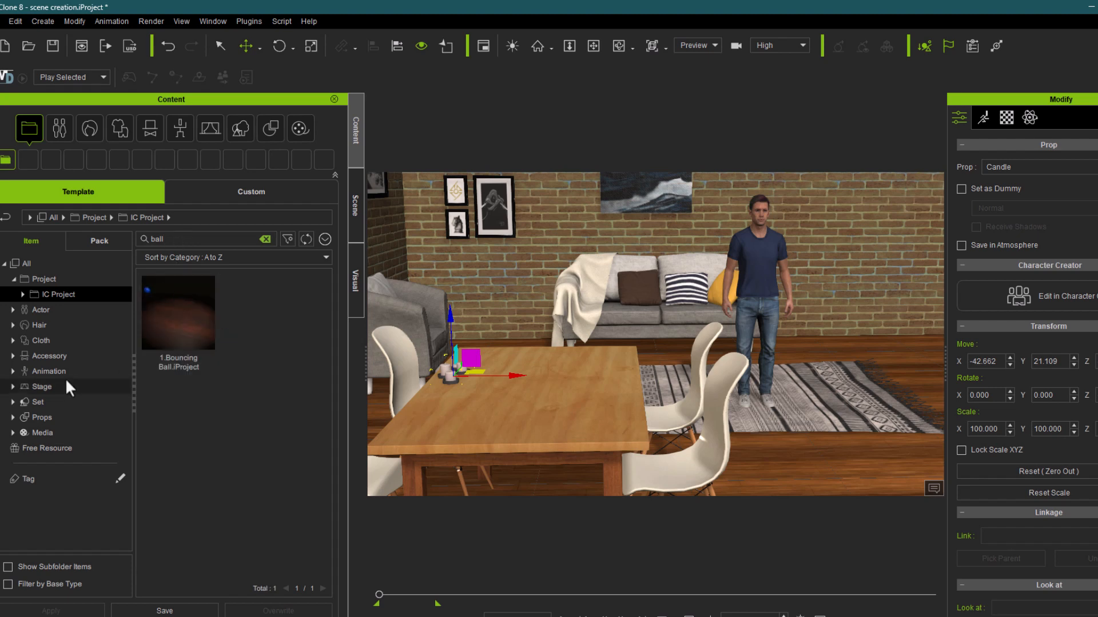
left_click(32, 264)
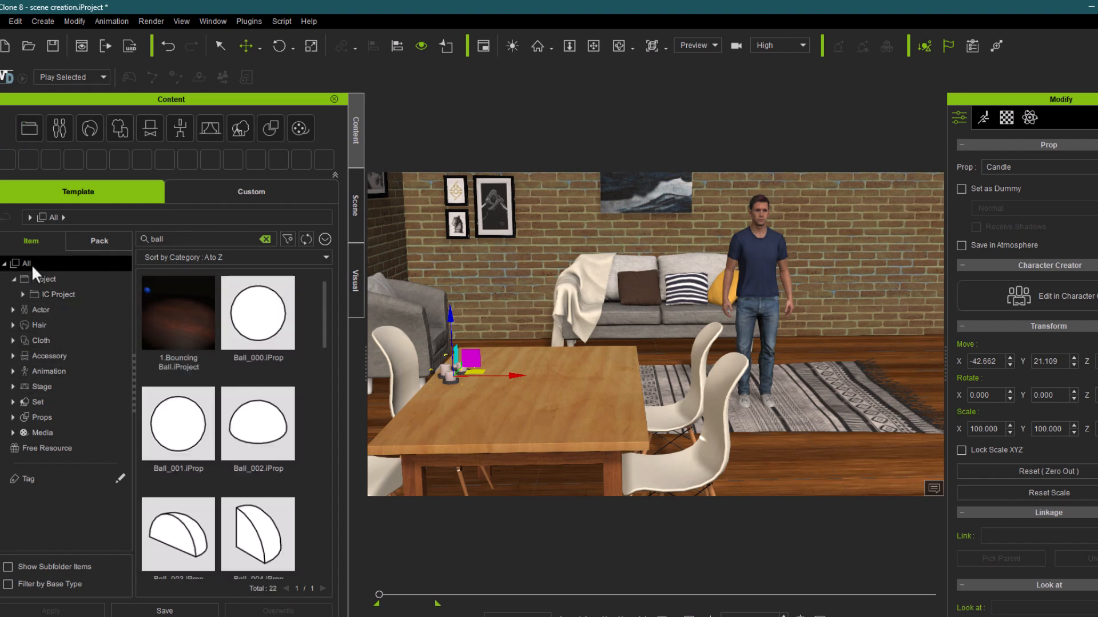
scroll(281, 345, "down", 3)
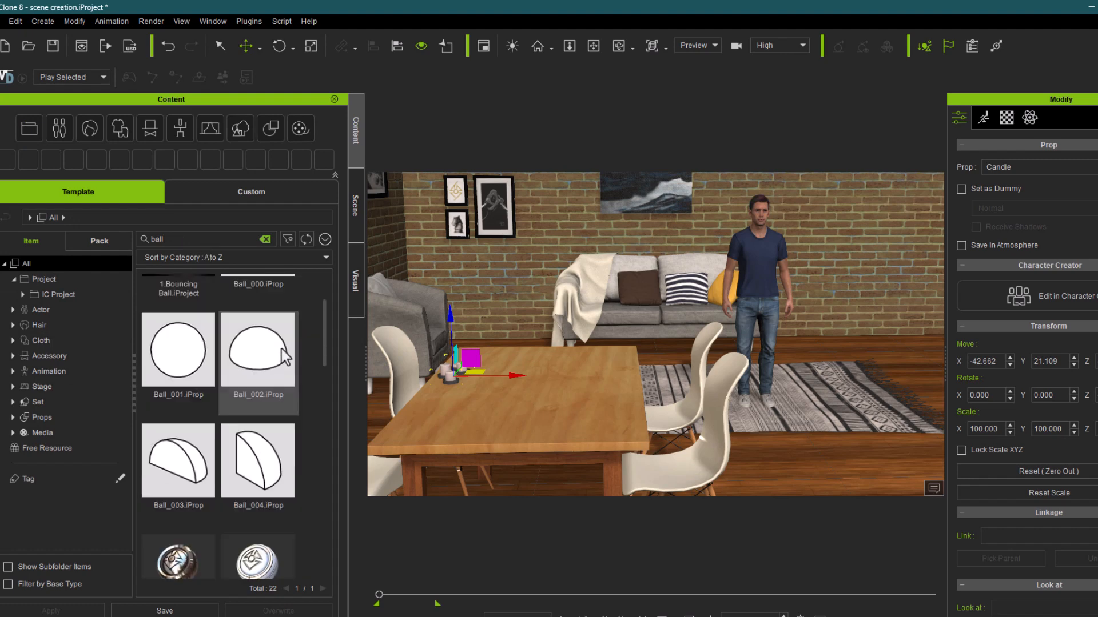
scroll(281, 348, "down", 2)
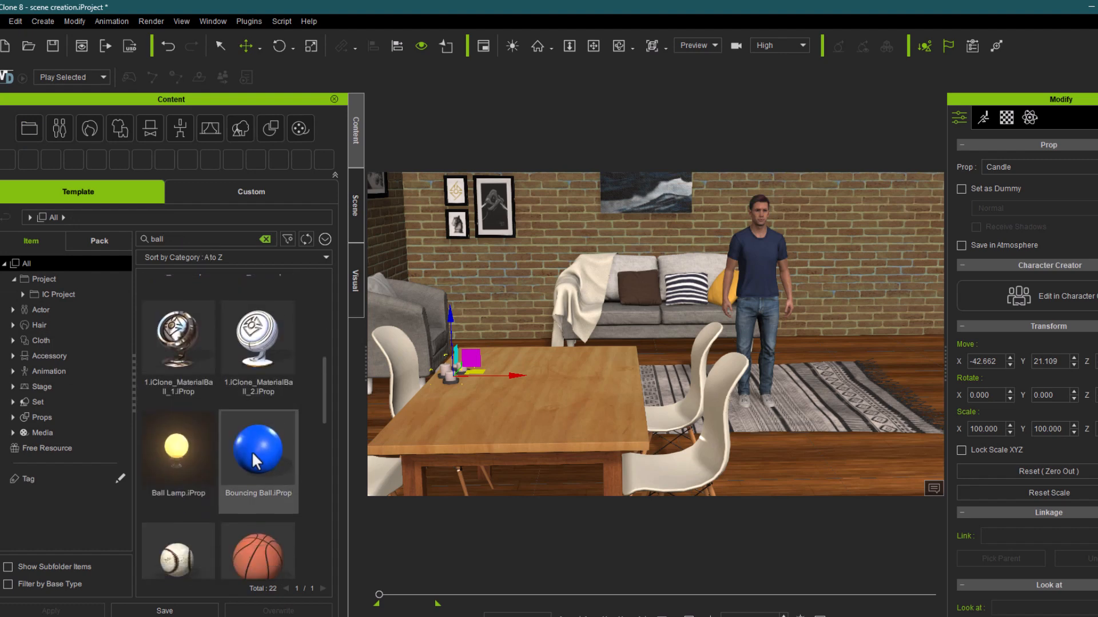
left_click(253, 458)
left_click_drag(346, 450, 538, 372)
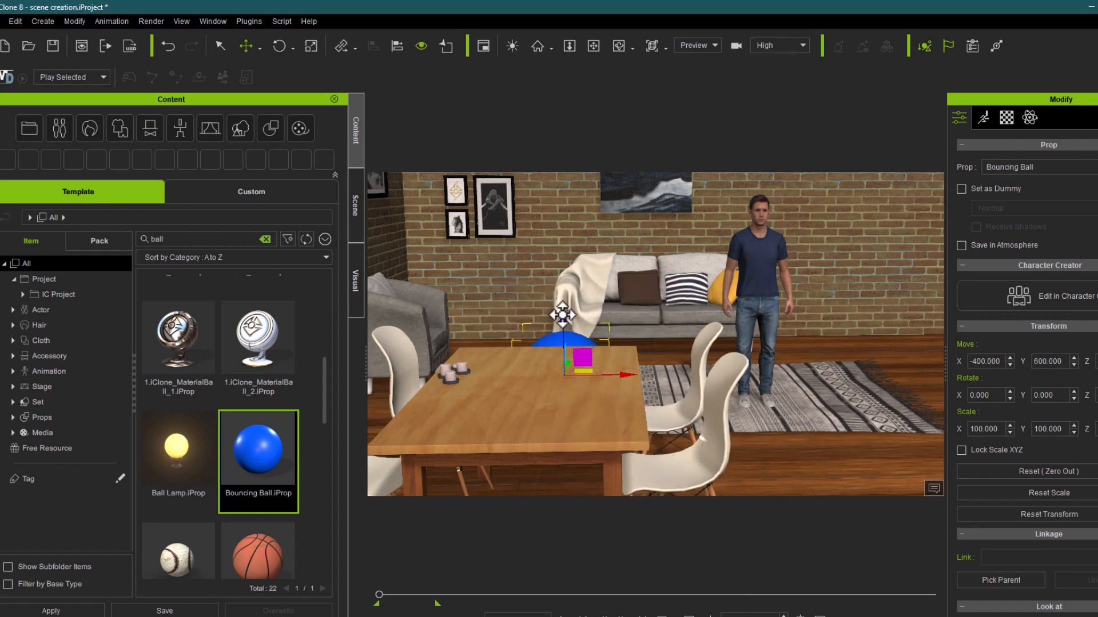
Step: Raise the Bouncing Ball above the level of the dining table and scale it down uniformly to about 53%
left_click_drag(564, 314, 561, 227)
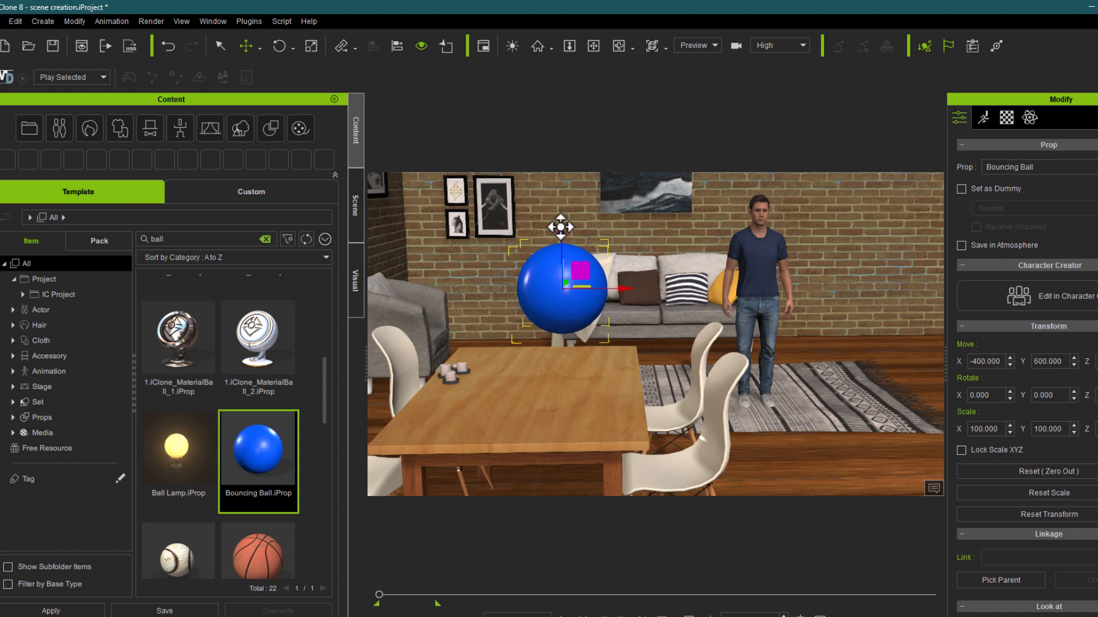
key("r")
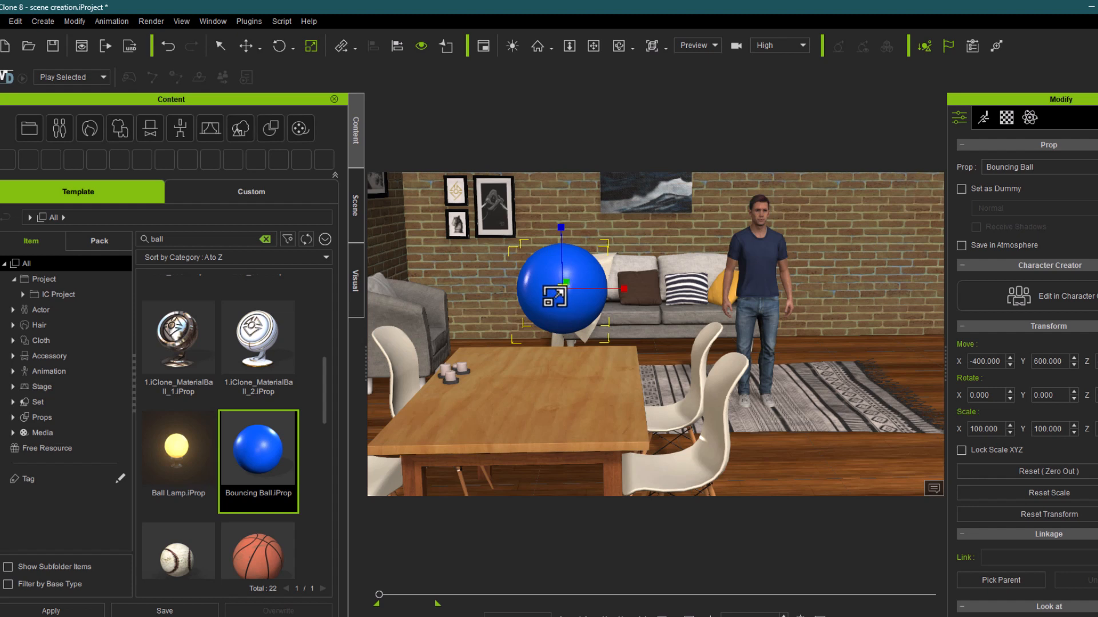
left_click_drag(547, 315, 565, 404)
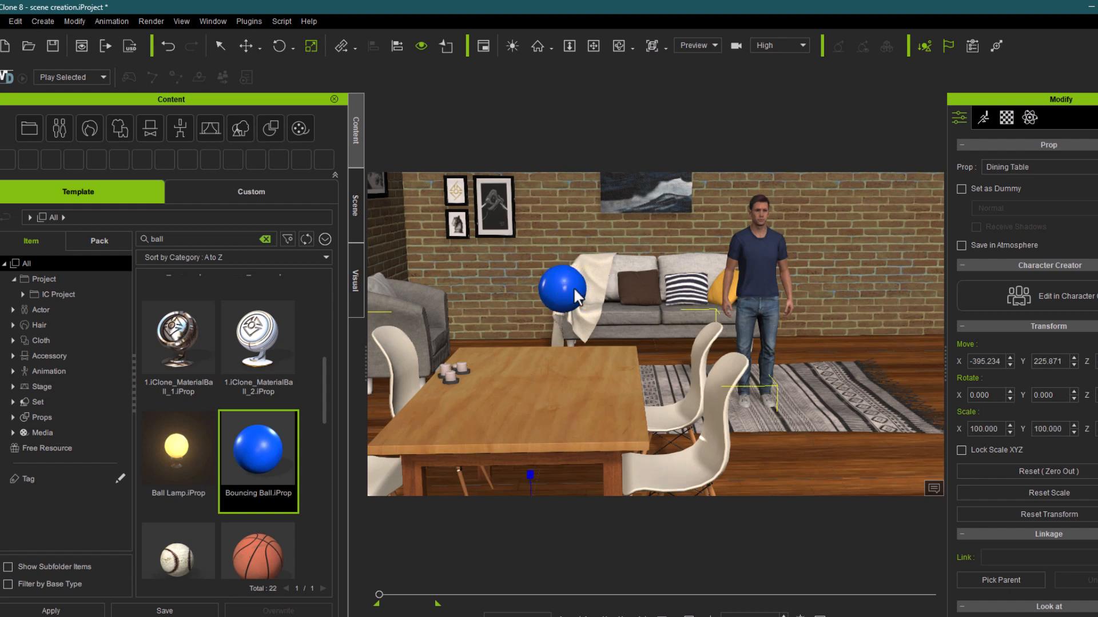
Step: Lower the Bouncing Ball and move it along Y to about 254 so it sits on the dining table beside the candles
key("w")
left_click(573, 287)
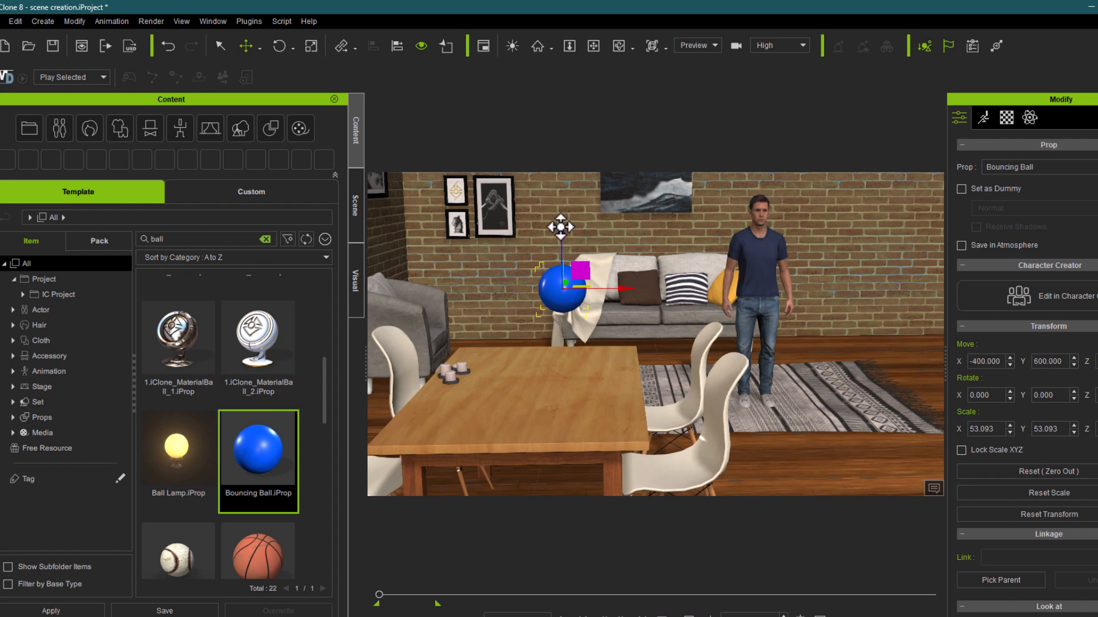
left_click_drag(560, 227, 552, 309)
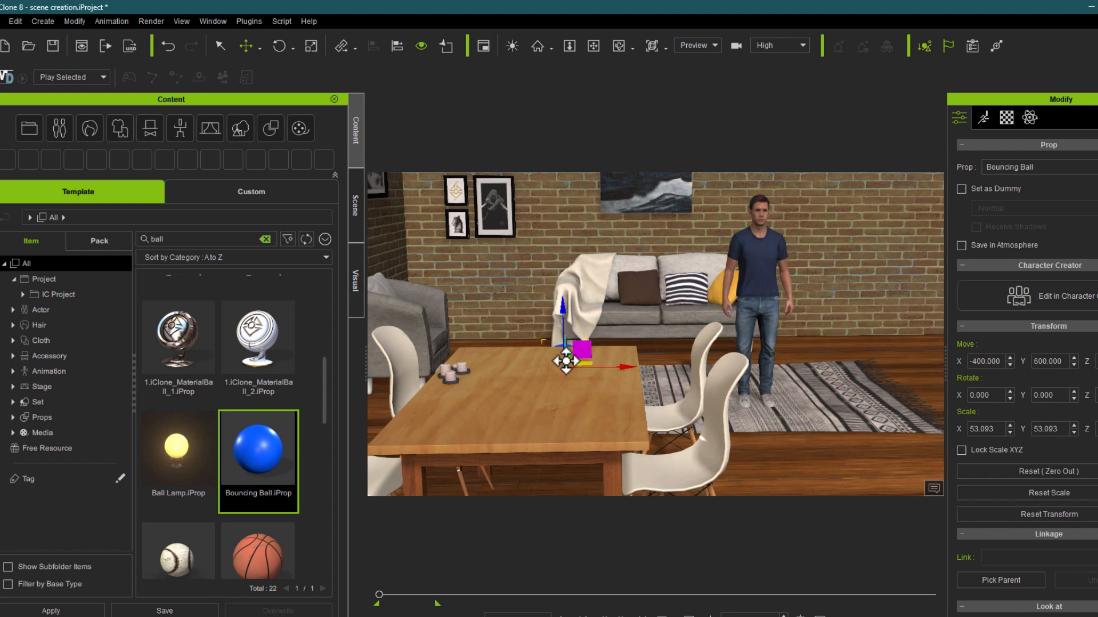
left_click_drag(541, 403, 543, 288)
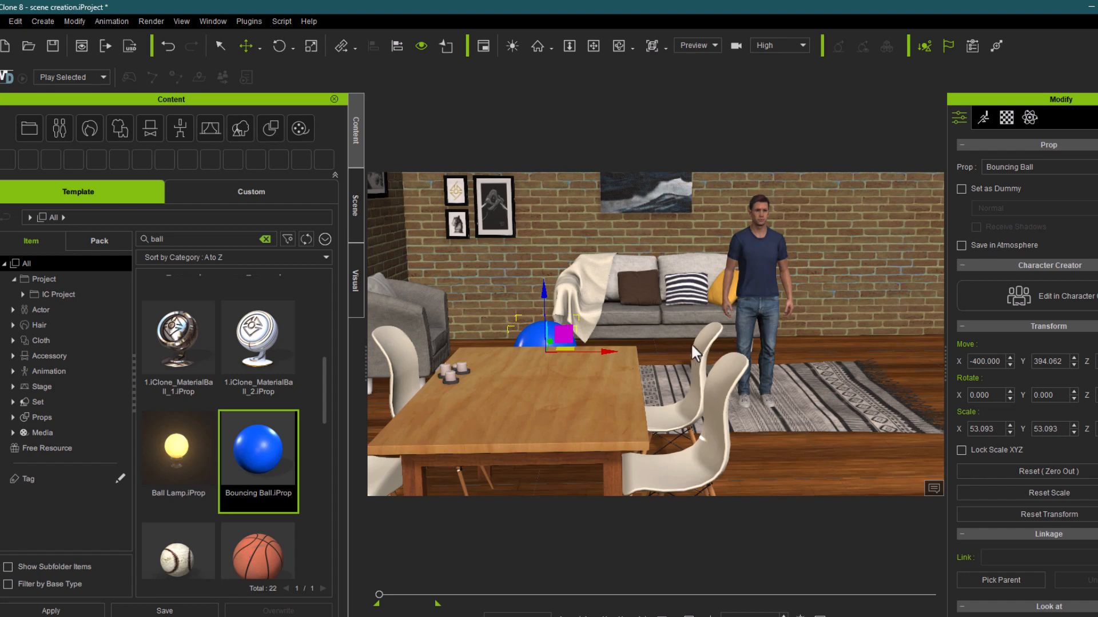
right_click_drag(560, 393, 478, 399, "alt")
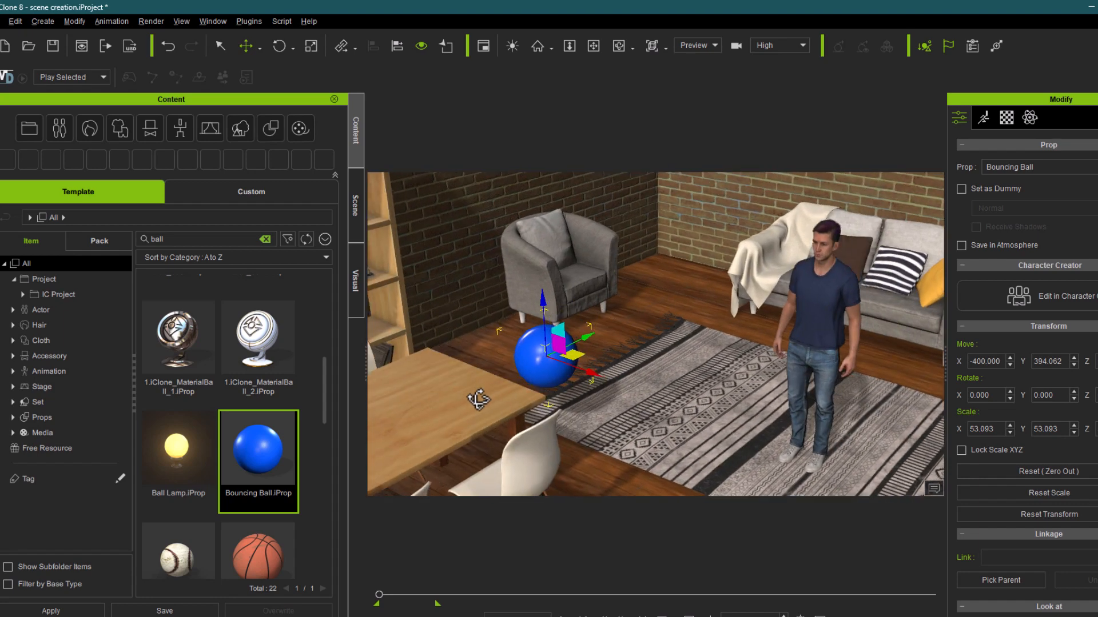
left_click_drag(573, 381, 626, 399, "alt")
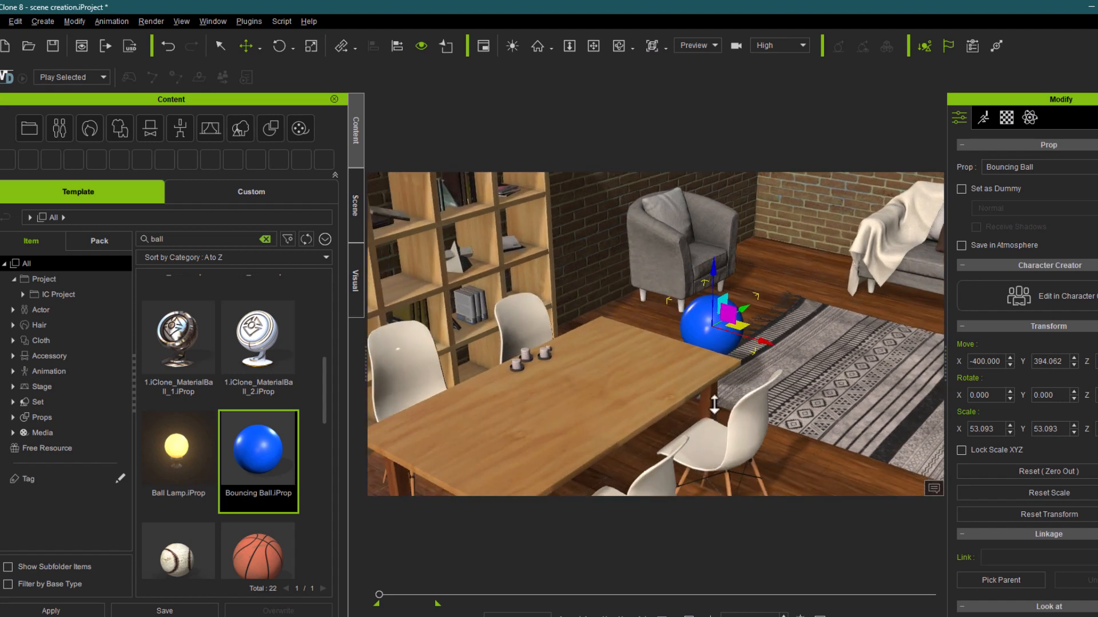
left_click_drag(714, 404, 727, 348, "alt")
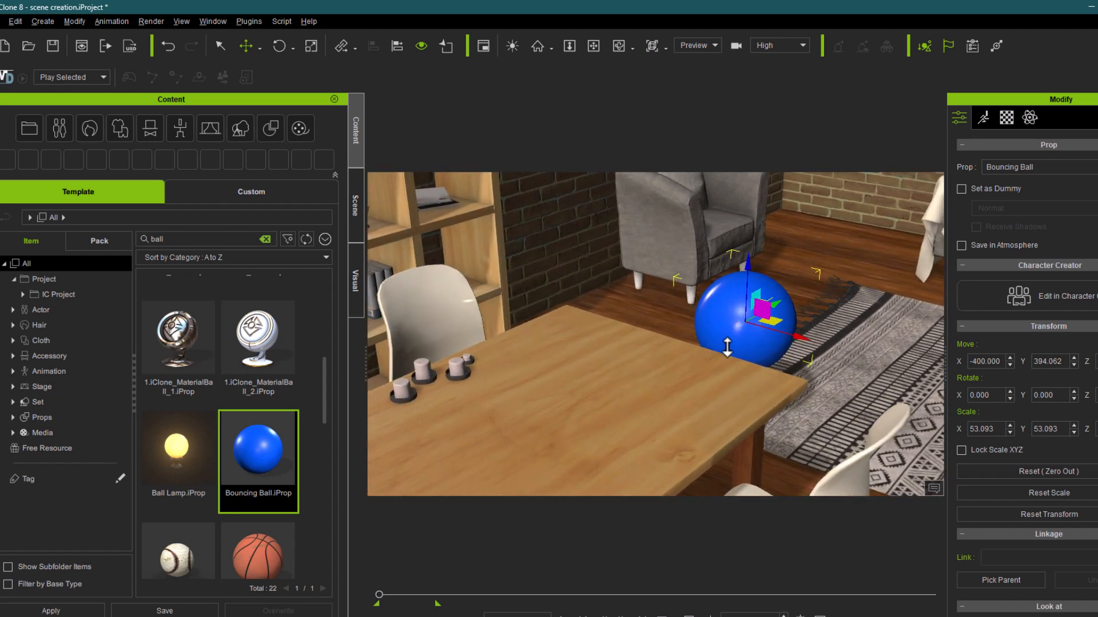
left_click_drag(777, 301, 524, 312)
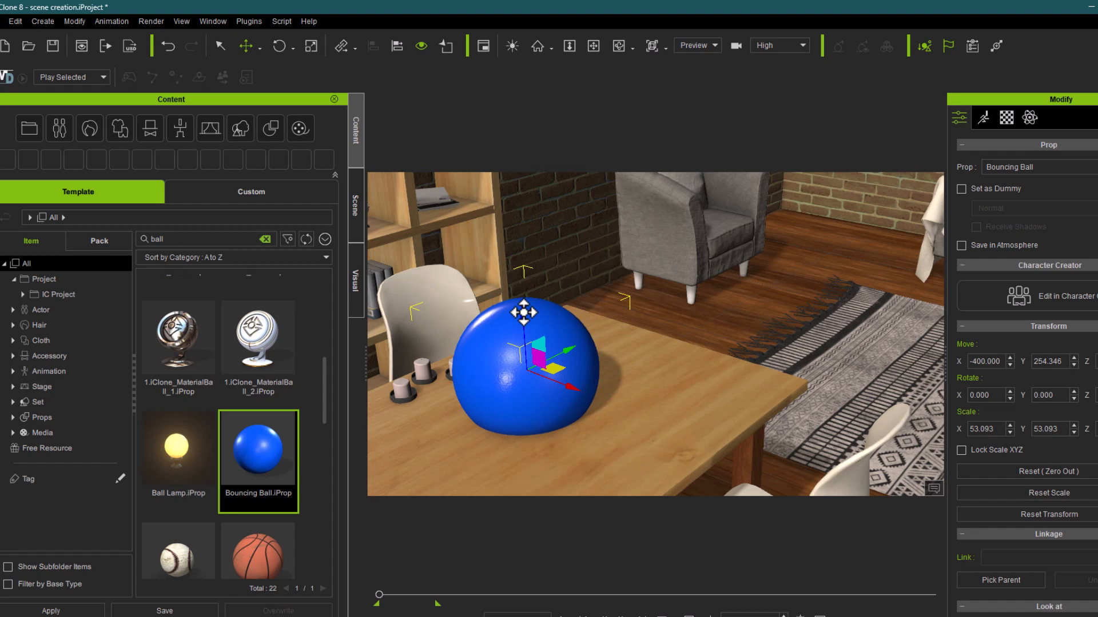
Step: Scale the Bouncing Ball on the table down uniformly to about 16.6%
key("r")
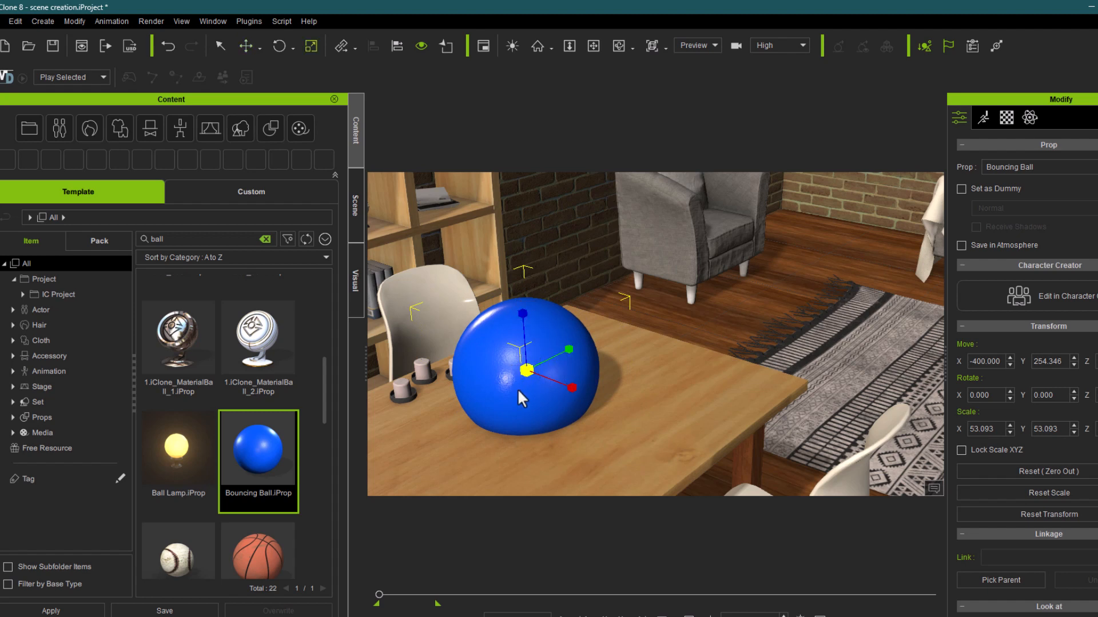
left_click_drag(517, 388, 462, 506)
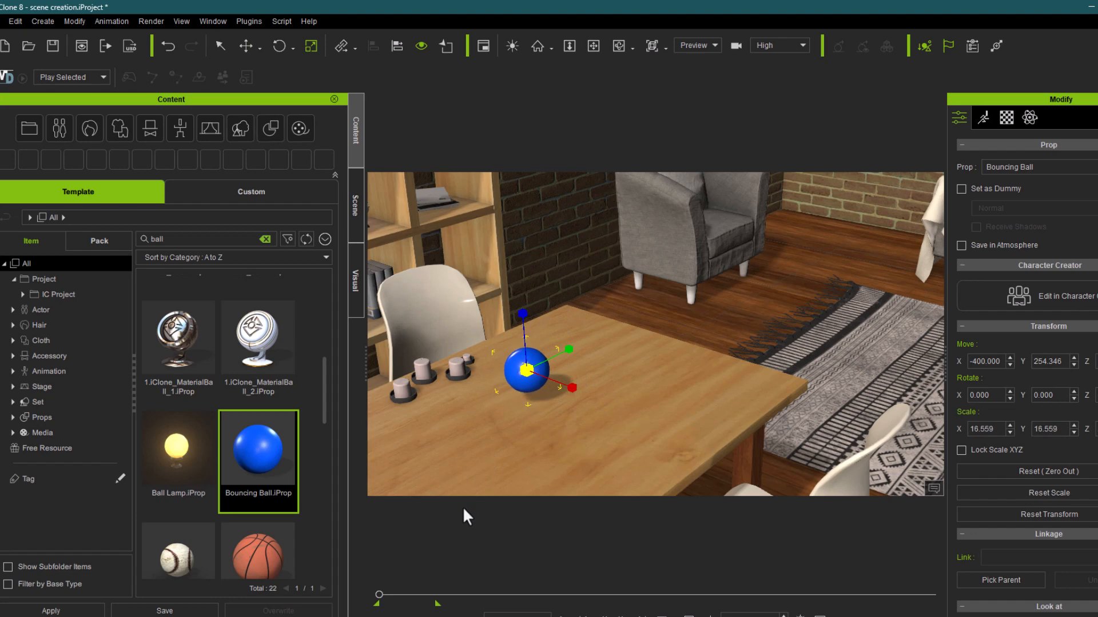
left_click(530, 436)
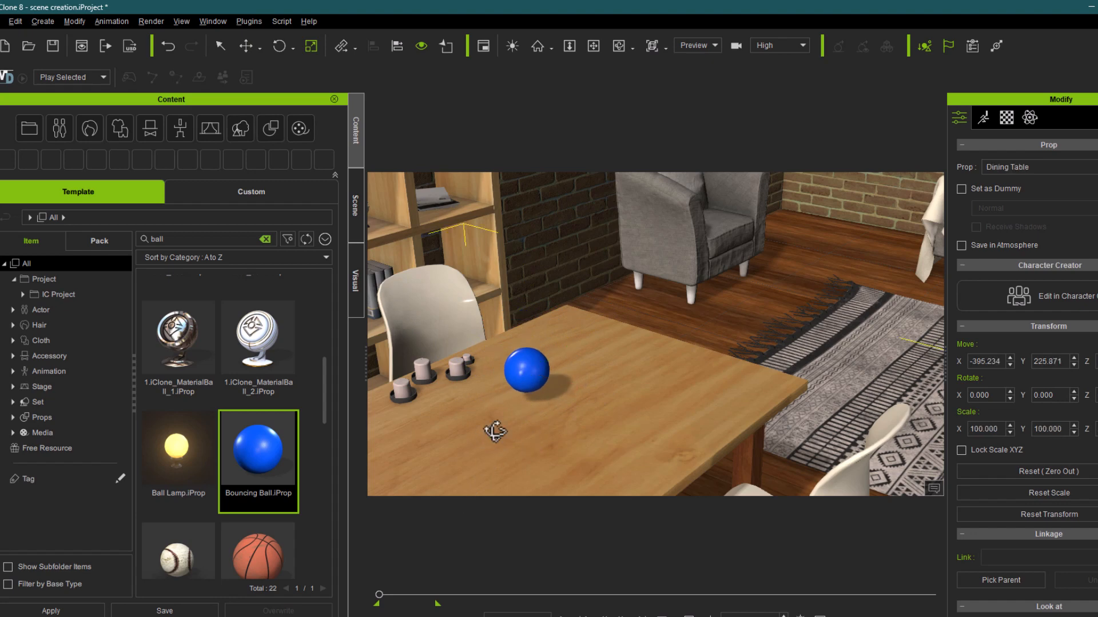
Step: Align the Bouncing Ball and the Candle with each other on the X, Y and Z axes
right_click_drag(490, 429, 647, 397)
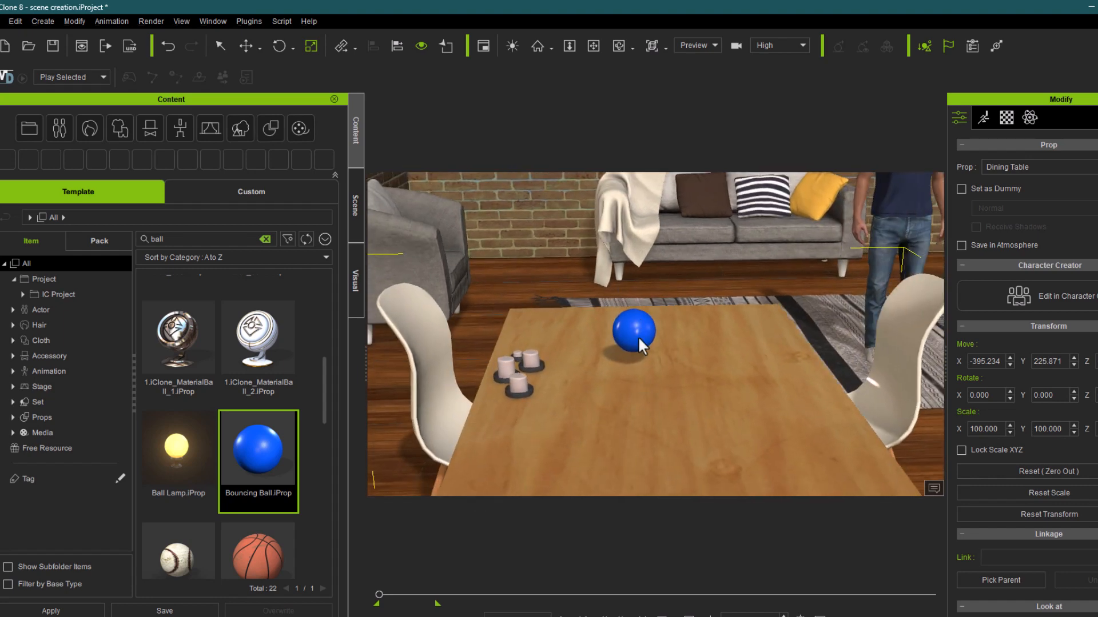
left_click(638, 338)
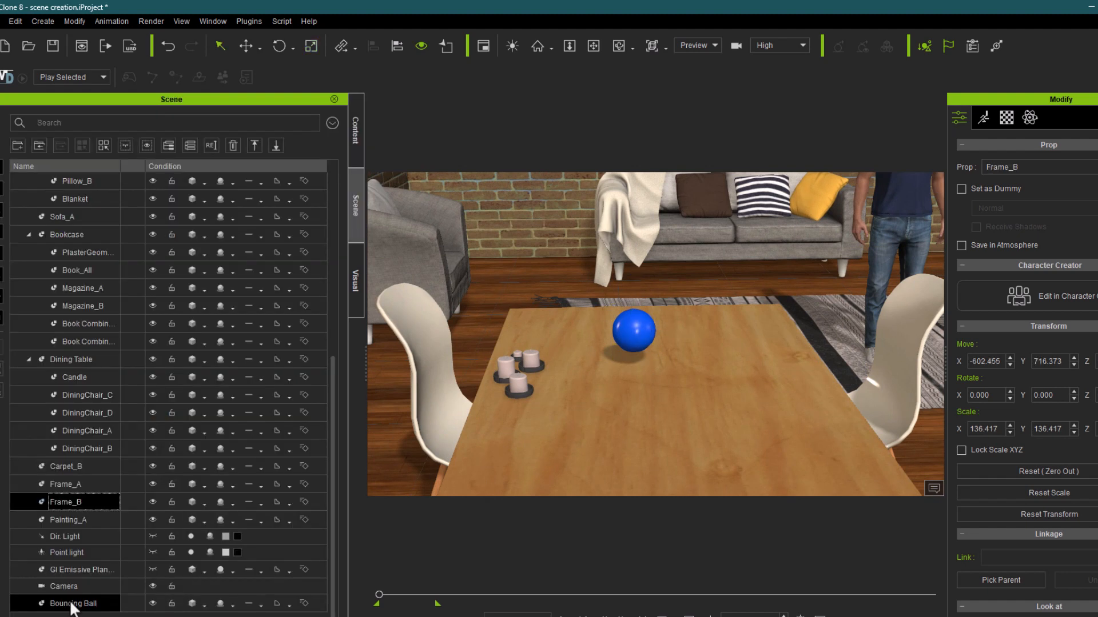
left_click(72, 604)
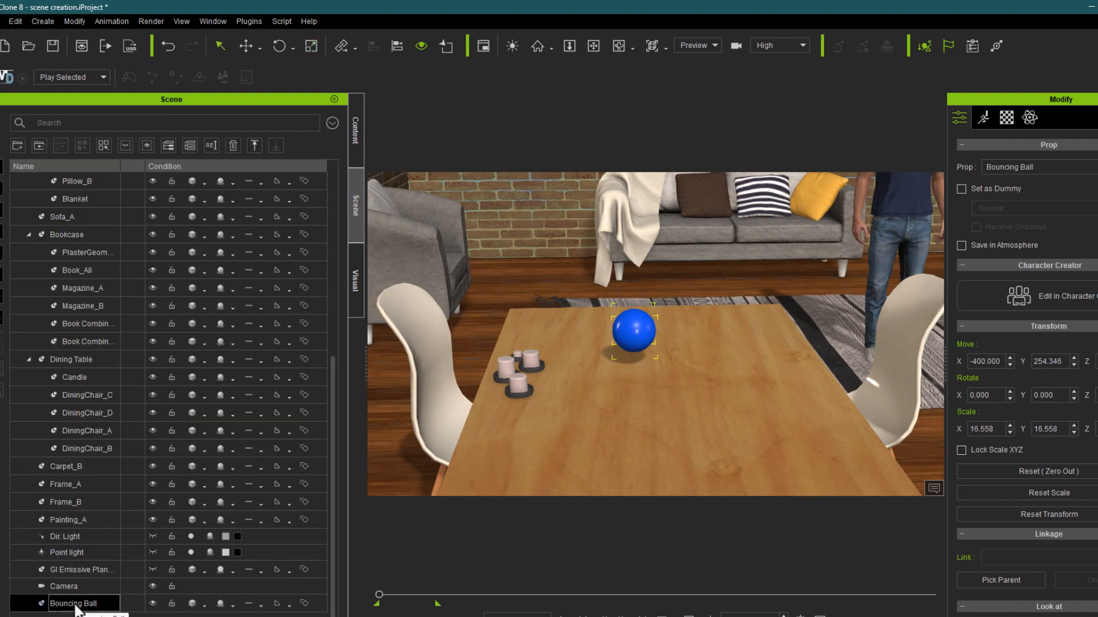
left_click(77, 379, "ctrl")
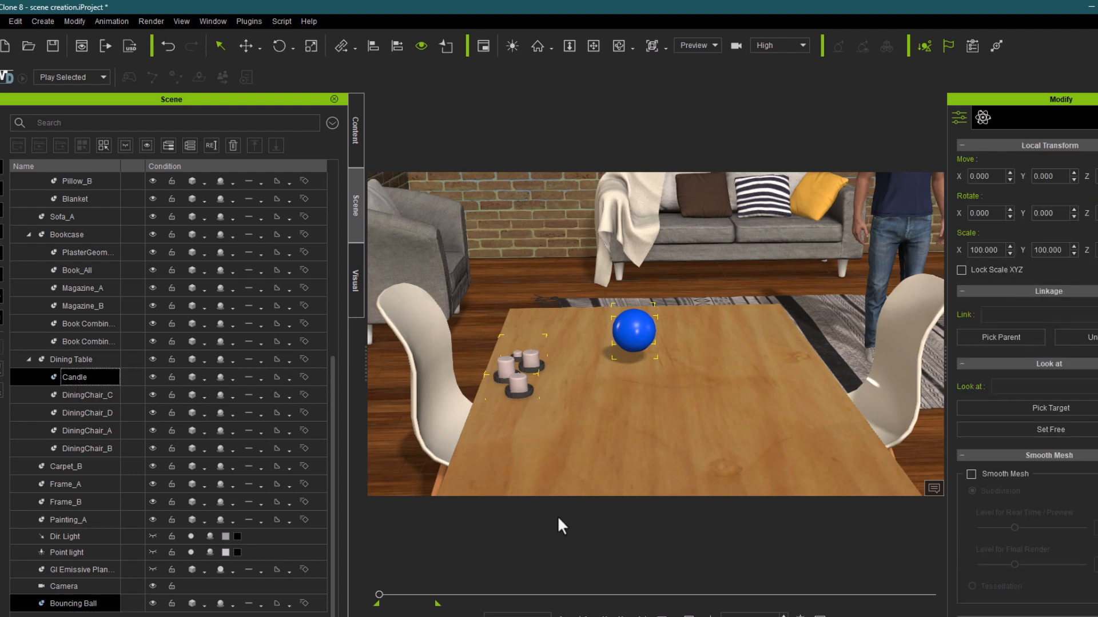
left_click(373, 46)
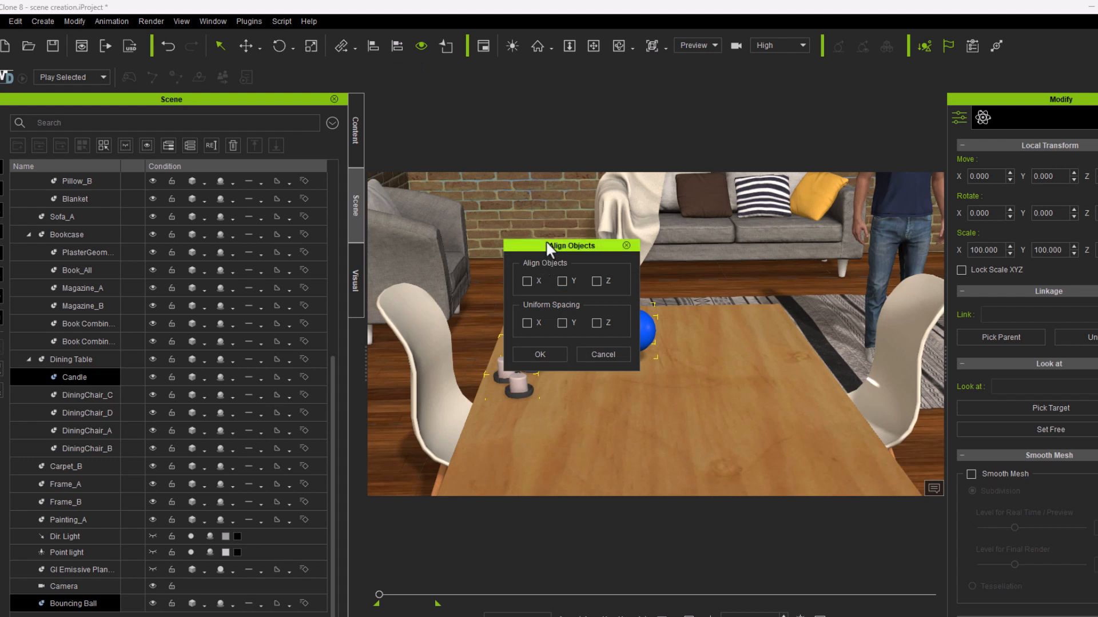
left_click_drag(545, 240, 313, 189)
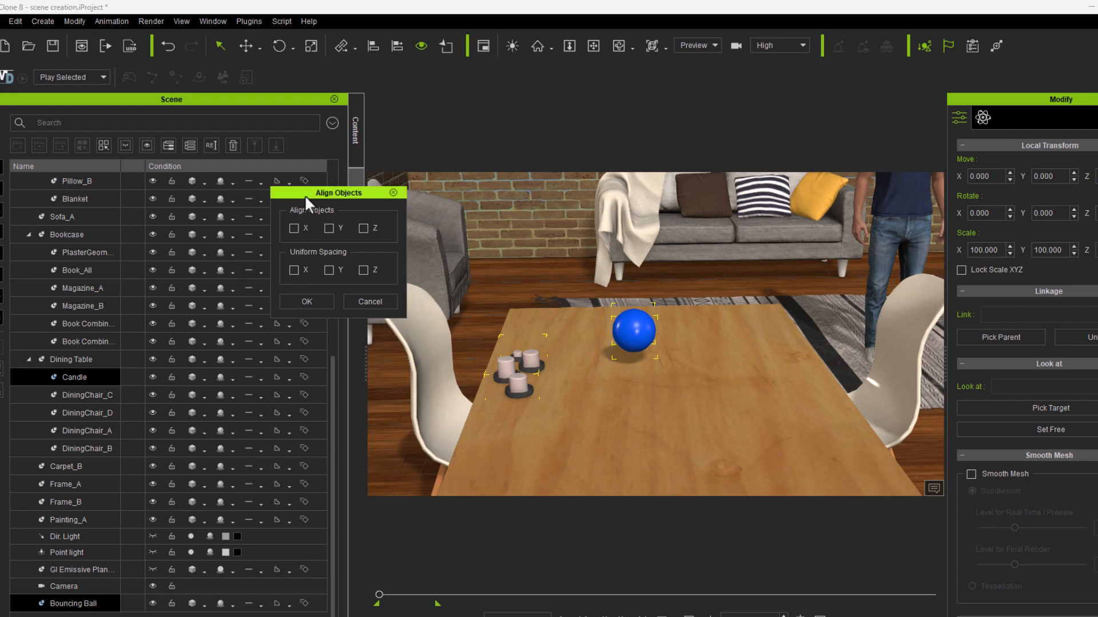
left_click(294, 228)
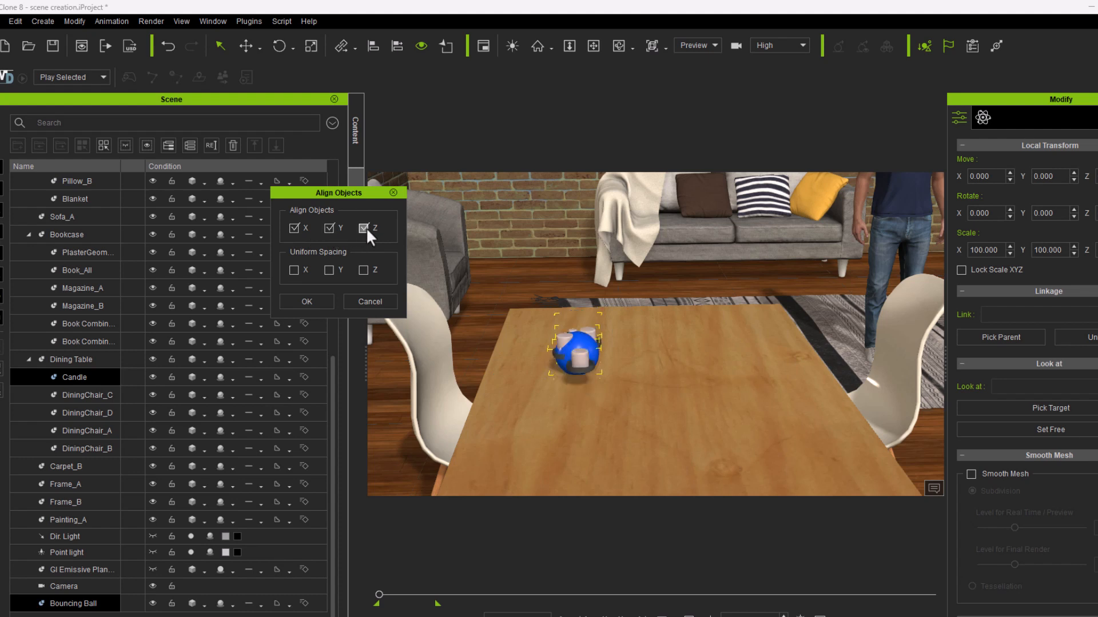
left_click(307, 300)
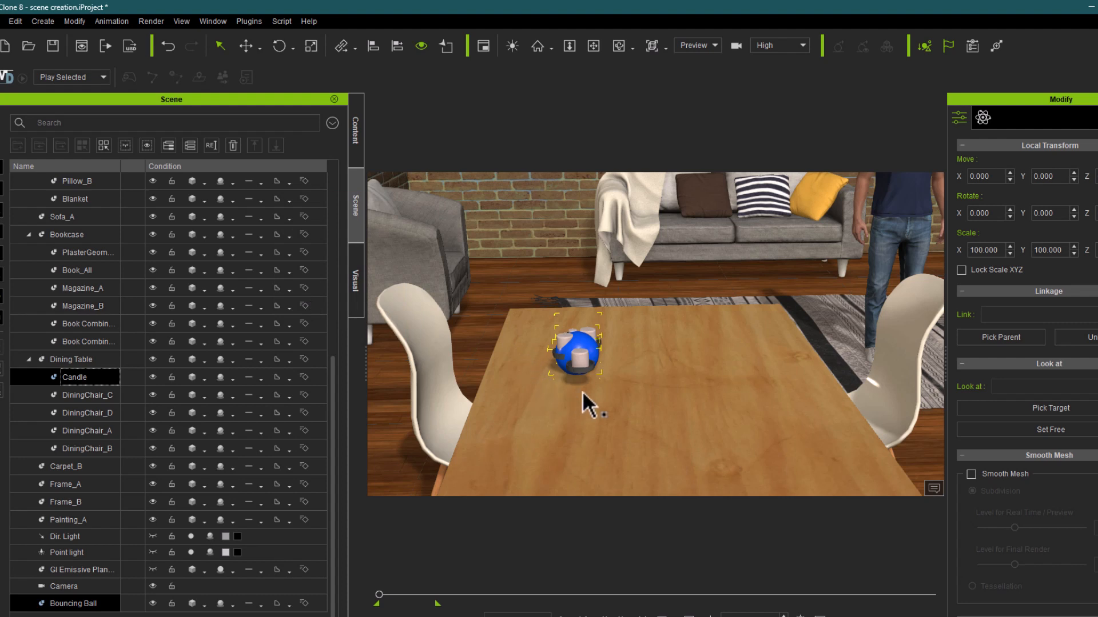
Step: Move the Candle straight up so that it rests on top of the Bouncing Ball
left_click(665, 360)
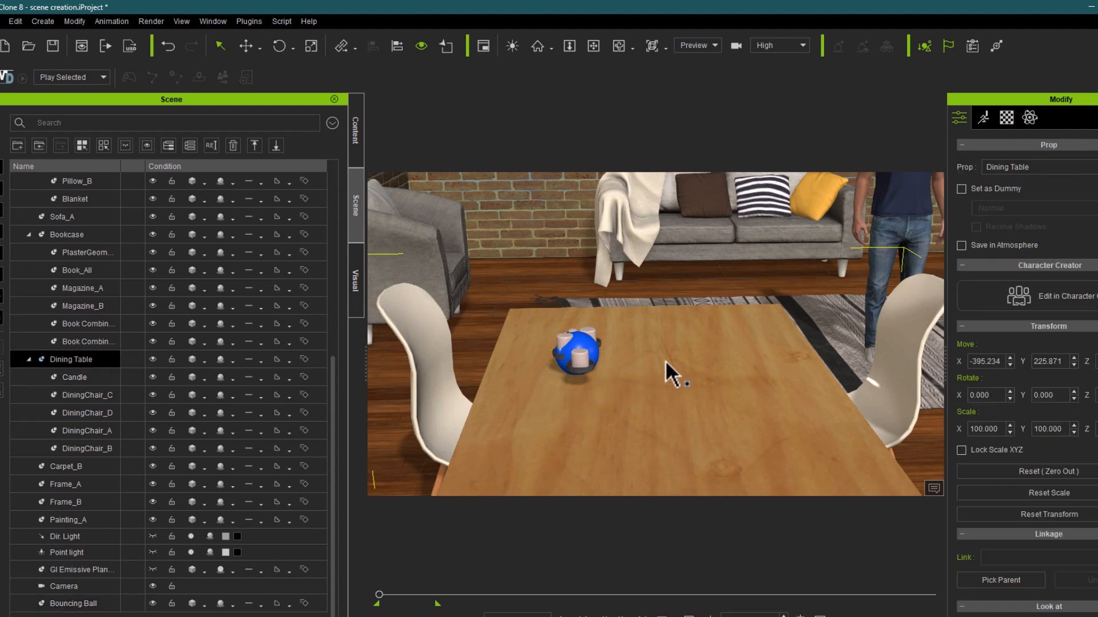
left_click(586, 362)
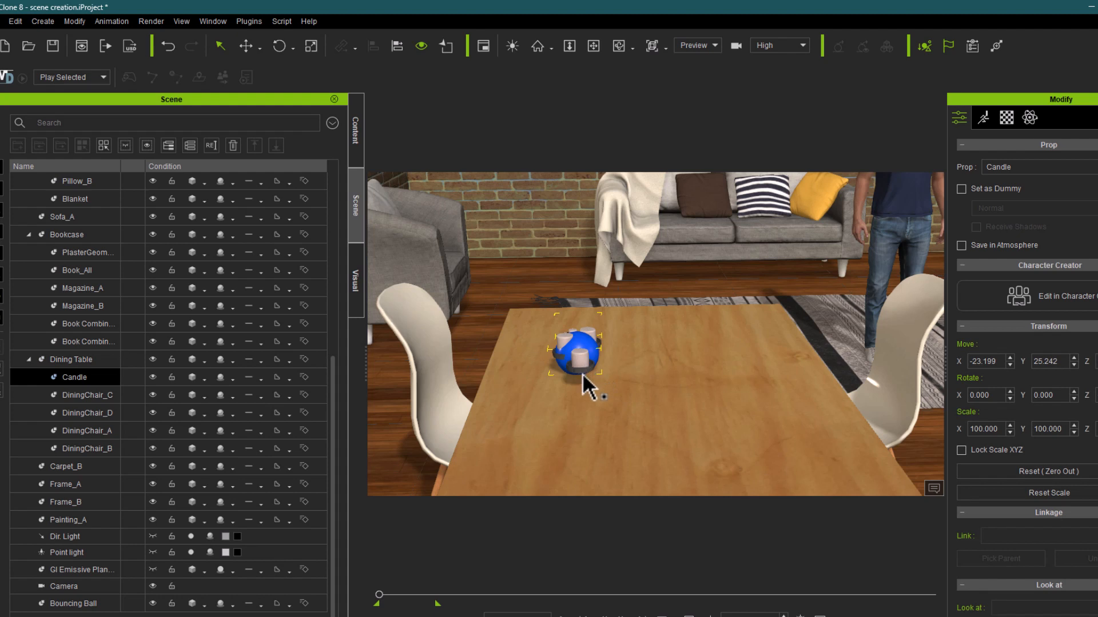
key("w")
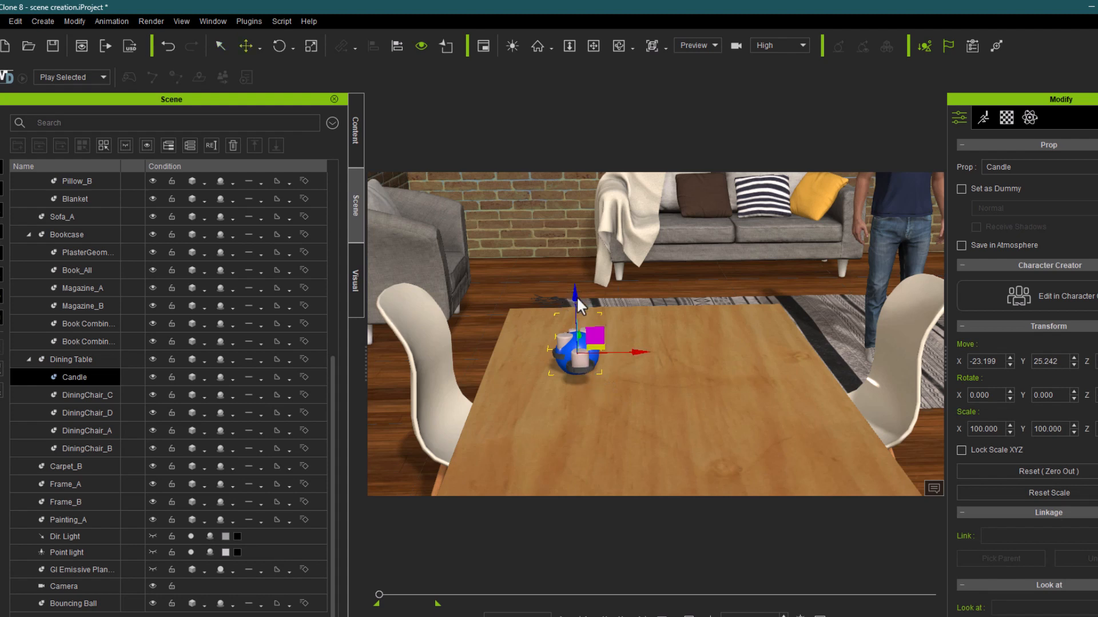
mouse_move(577, 298)
left_mouse_down()
mouse_move(576, 248)
mouse_move(578, 280)
left_mouse_up()
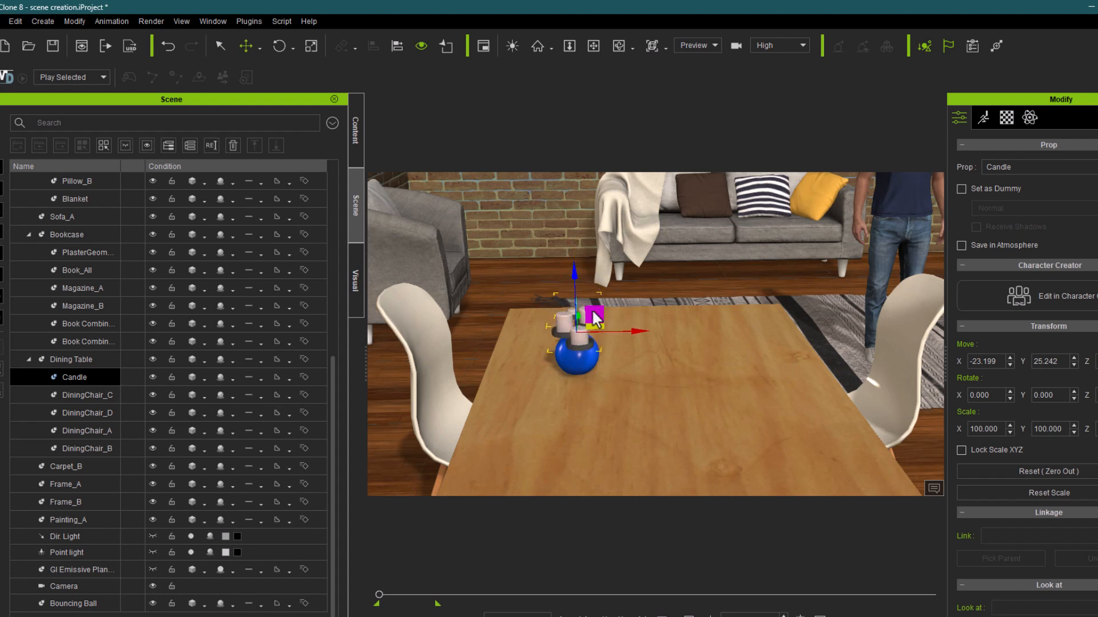
left_click(621, 416)
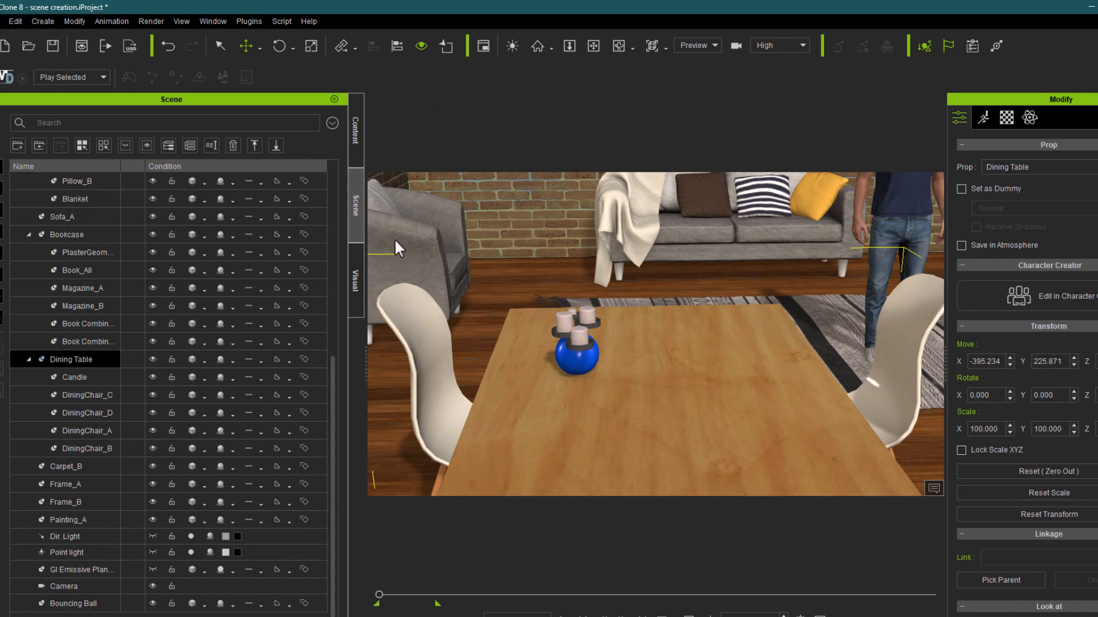
Step: Select the Bouncing Ball and the Candle together
left_click(80, 605)
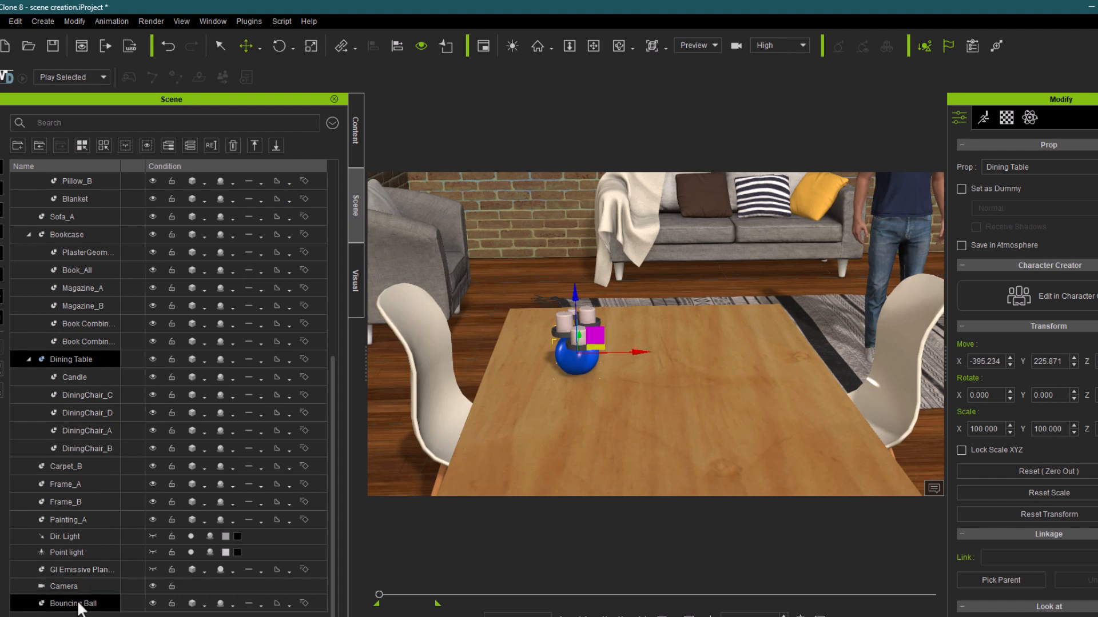
left_click(77, 377)
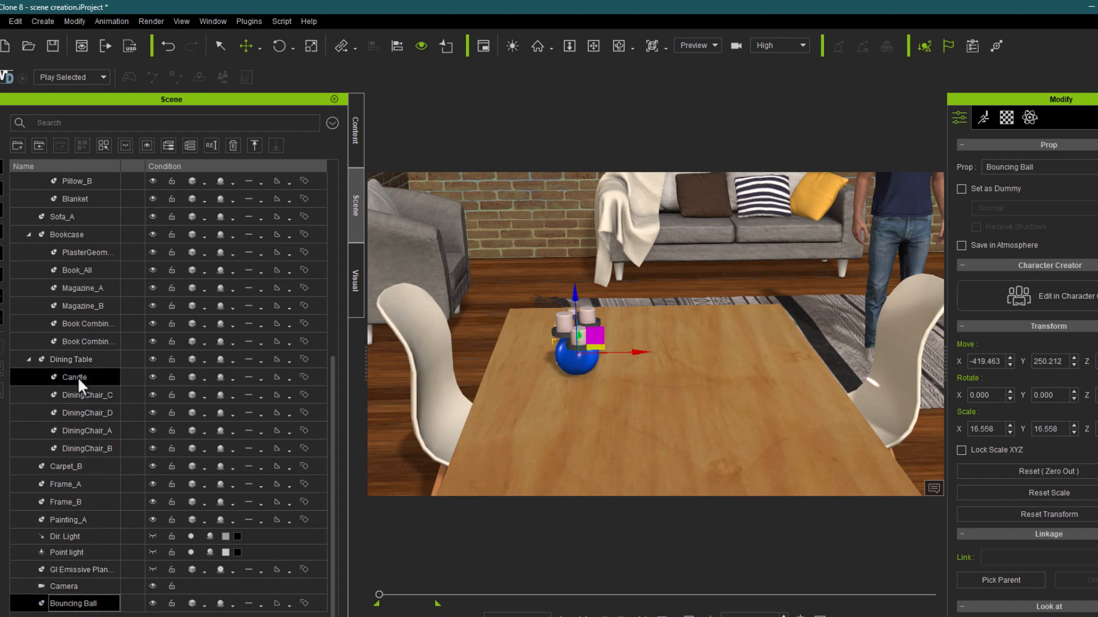